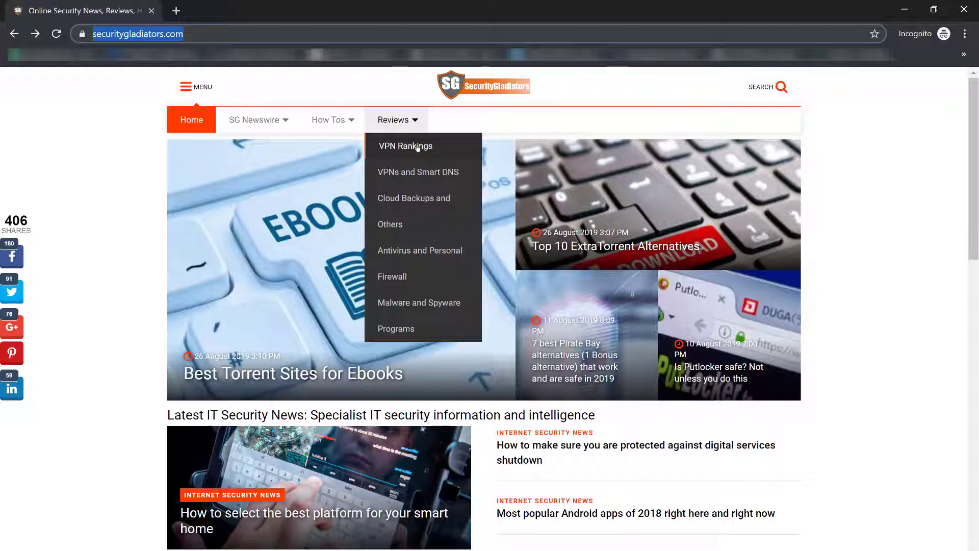
# Open the VPN Rankings reviews and look through the Top 10 Best VPN's comparison table from NordVPN to Private Internet Access
pyautogui.click(417, 146)
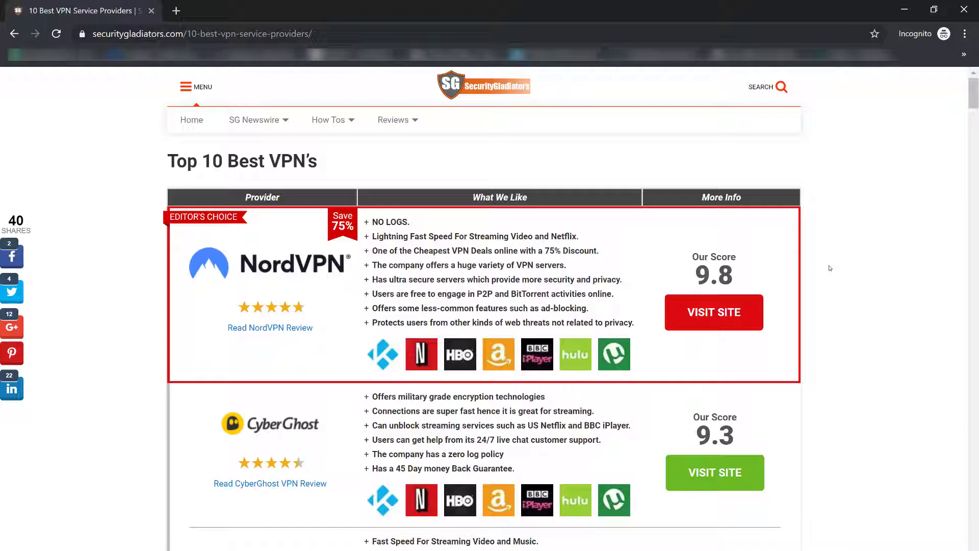
pyautogui.scroll(-1, 830, 268)
pyautogui.scroll(-2, 829, 268)
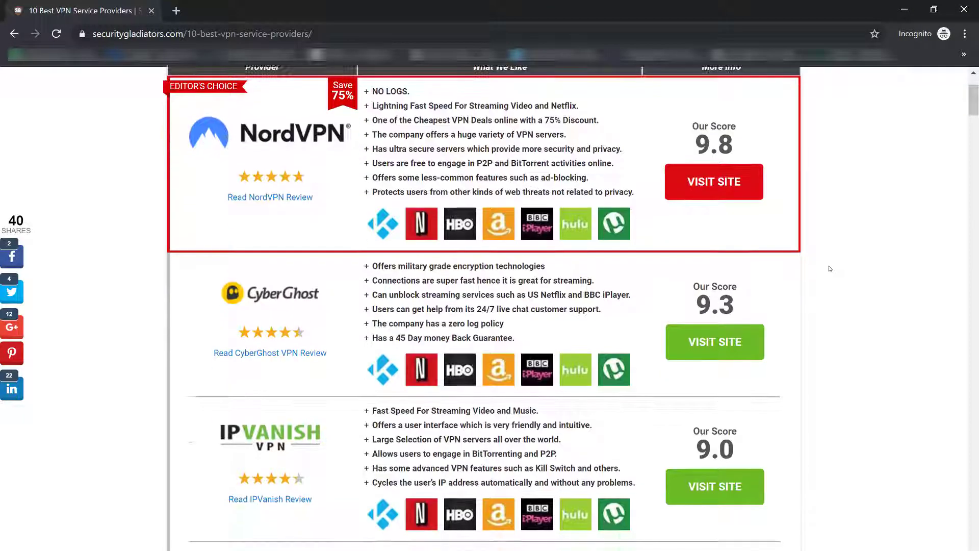
pyautogui.scroll(-3, 829, 267)
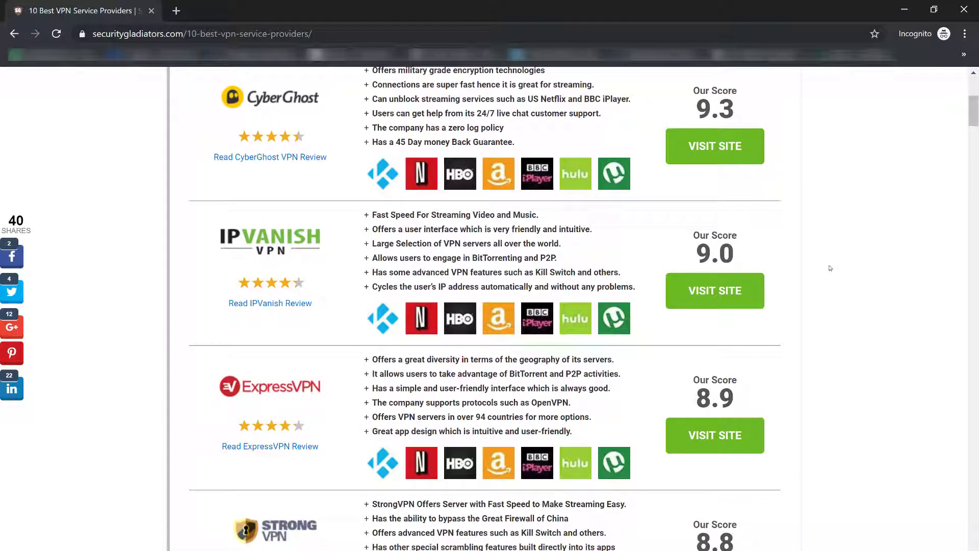
pyautogui.scroll(-3, 830, 268)
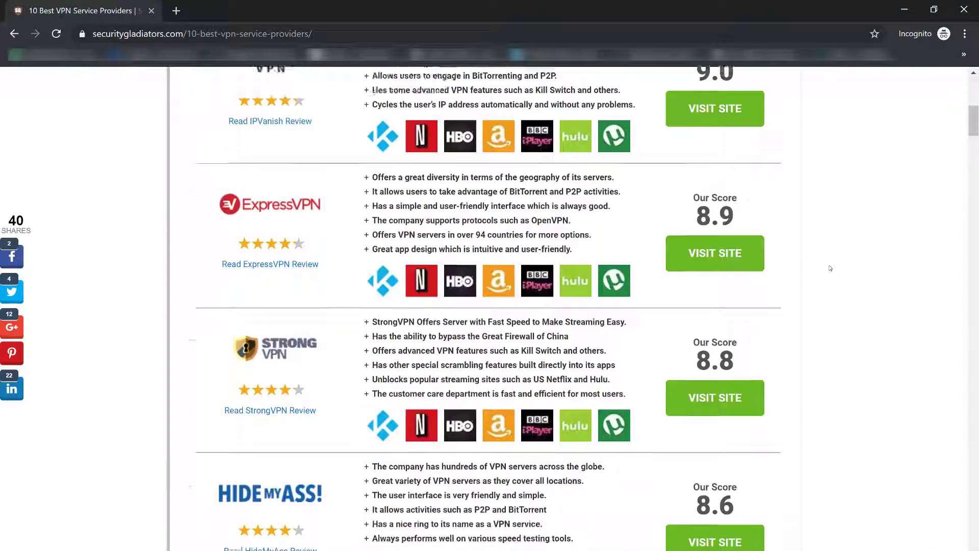
pyautogui.scroll(-3, 829, 268)
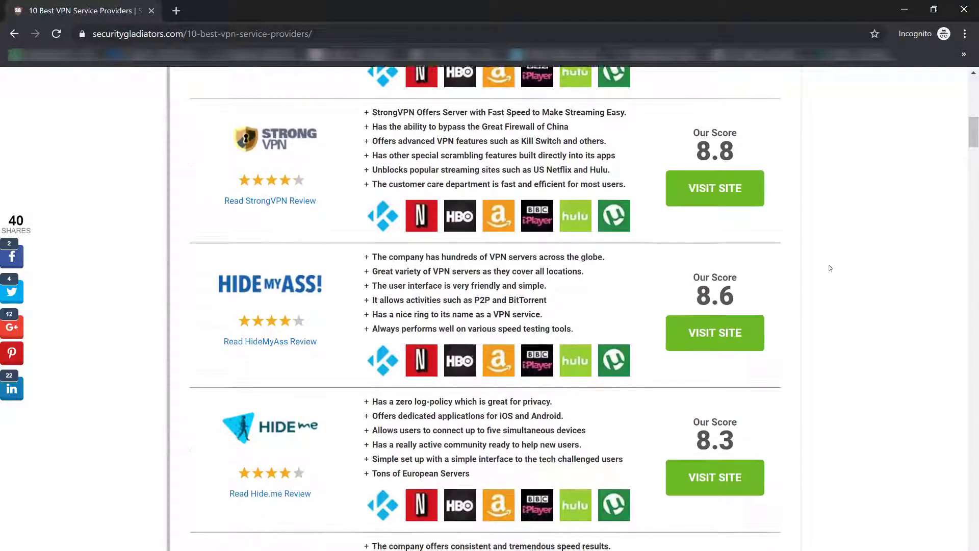
pyautogui.scroll(-4, 829, 268)
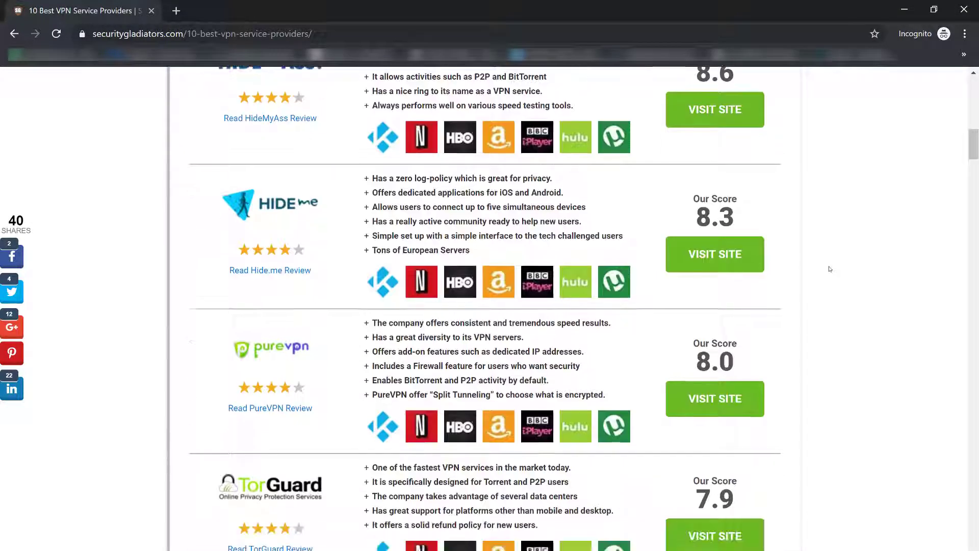
pyautogui.scroll(-8, 830, 269)
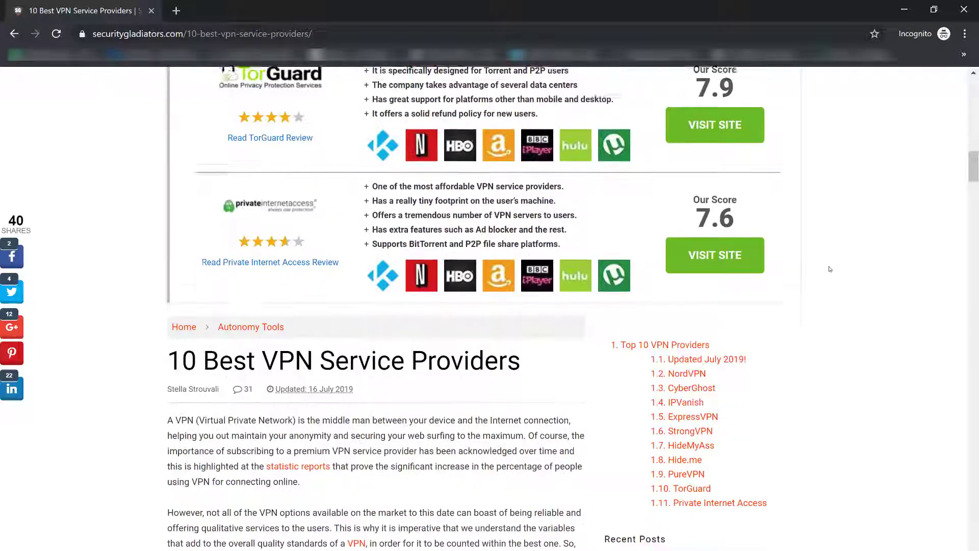
# Read through the 10 Best VPN Service Providers article and its individual provider write-ups, and return toward the page start
pyautogui.scroll(-3, 829, 269)
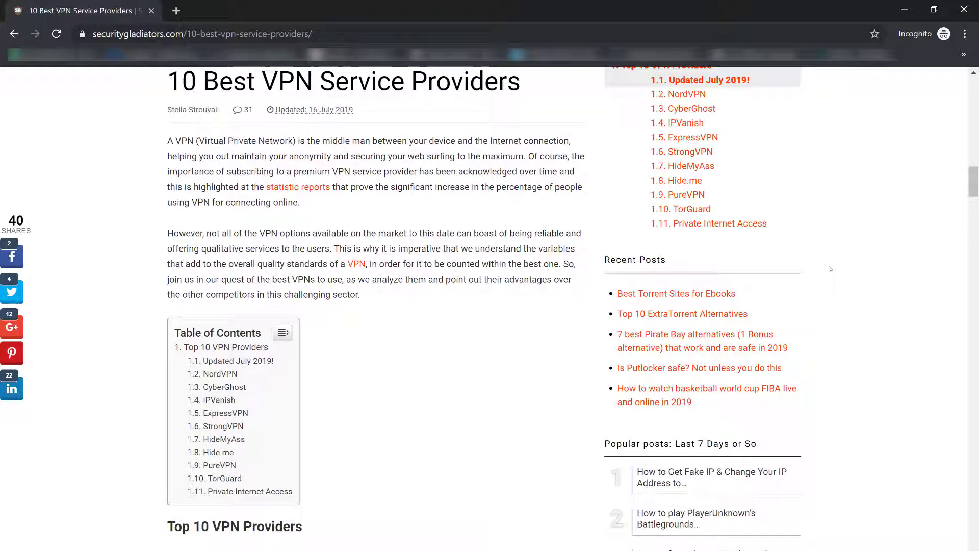
pyautogui.scroll(-4, 829, 269)
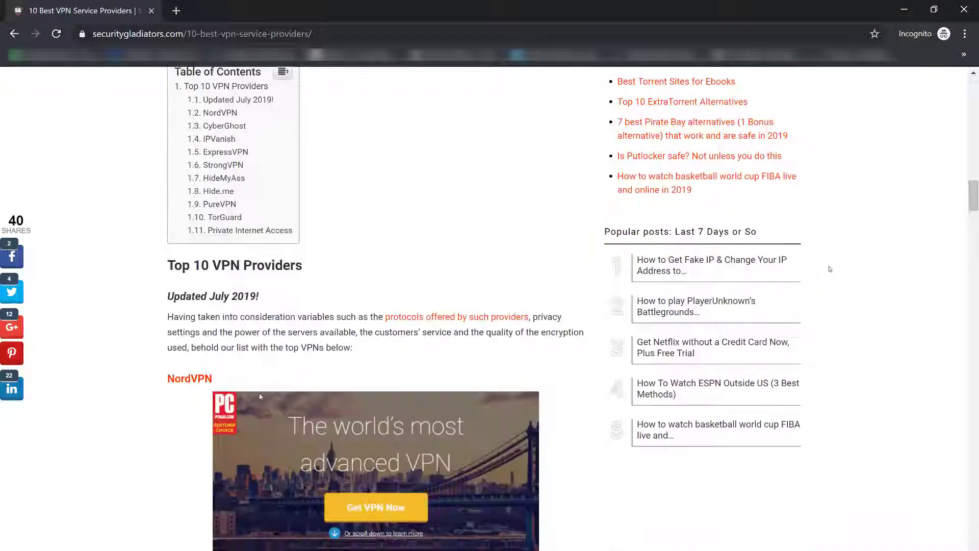
pyautogui.scroll(-6, 829, 269)
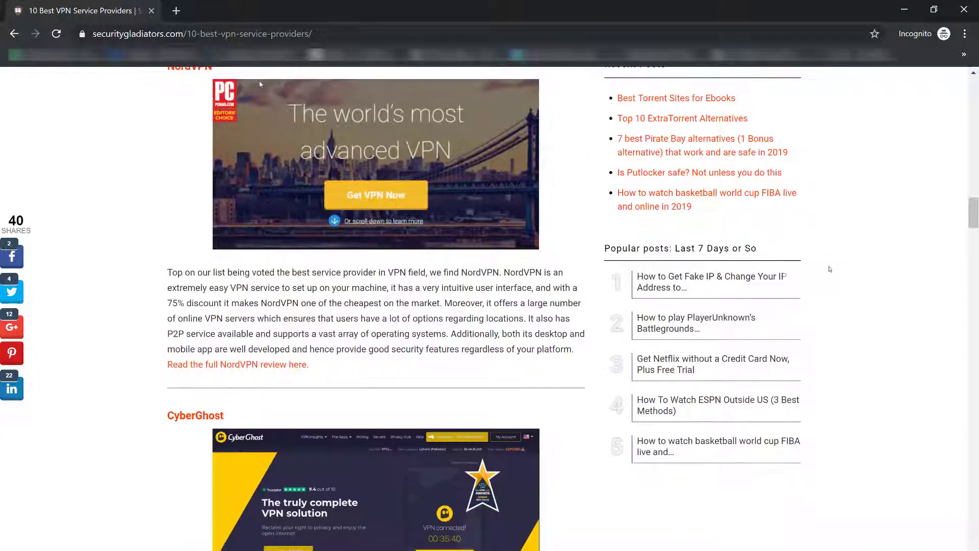
pyautogui.scroll(-5, 830, 268)
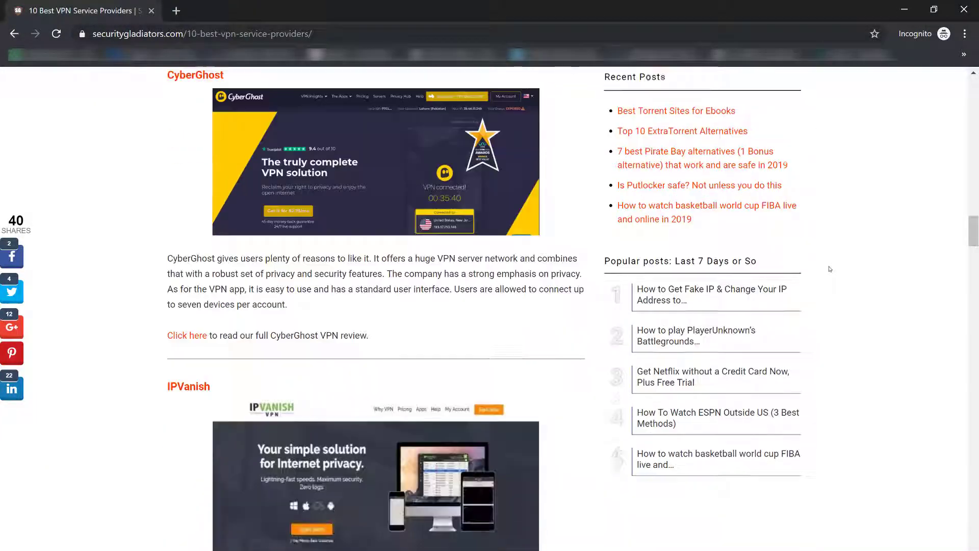
pyautogui.scroll(-6, 830, 269)
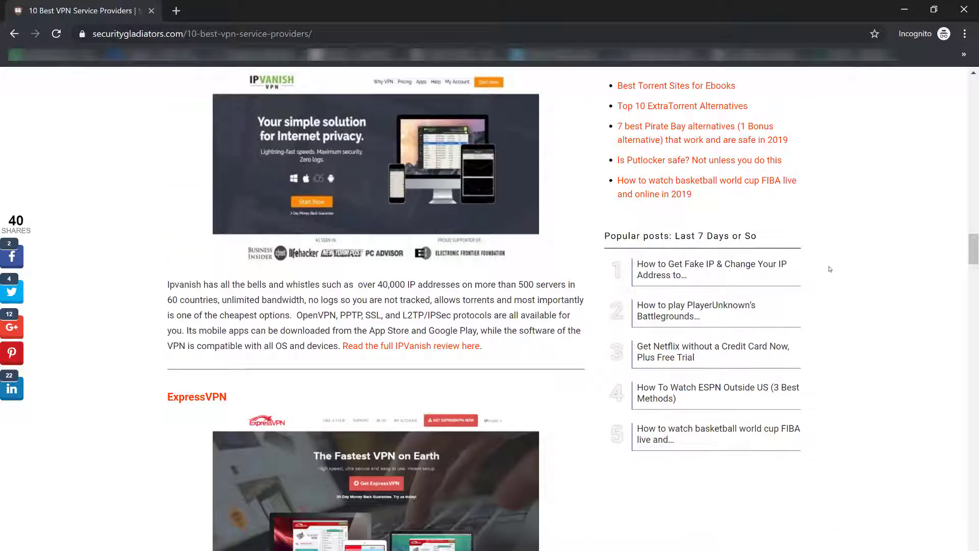
pyautogui.scroll(-10, 829, 268)
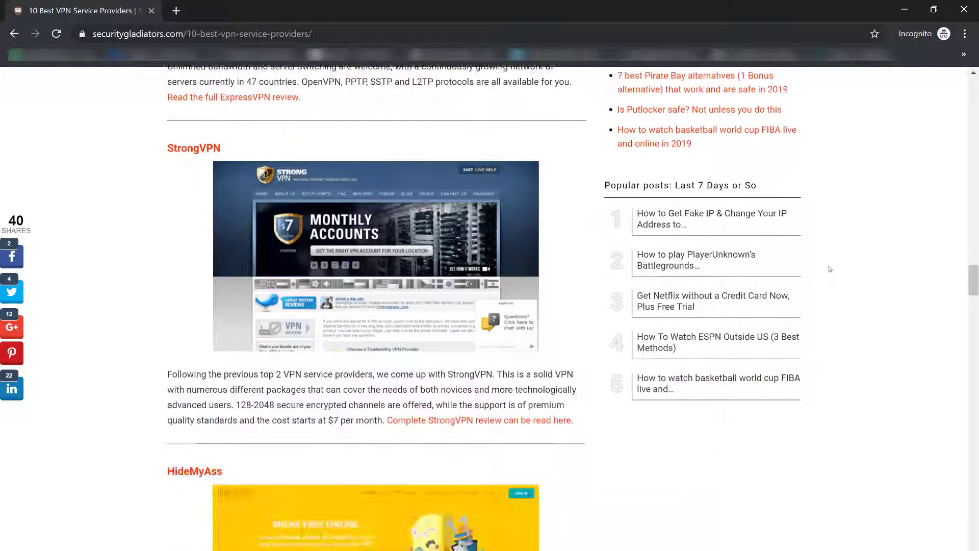
pyautogui.scroll(-8, 829, 268)
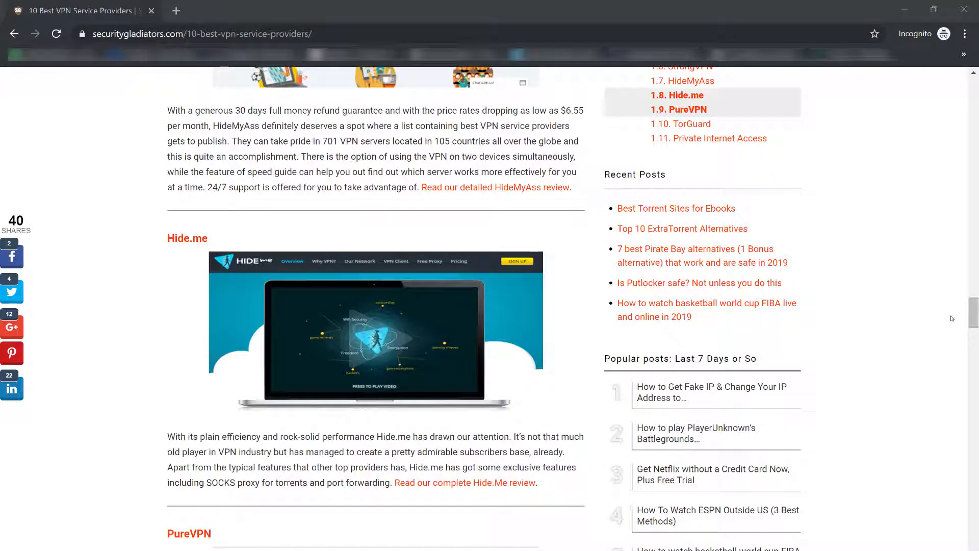
pyautogui.moveTo(970, 316); pyautogui.dragTo(970, 91)
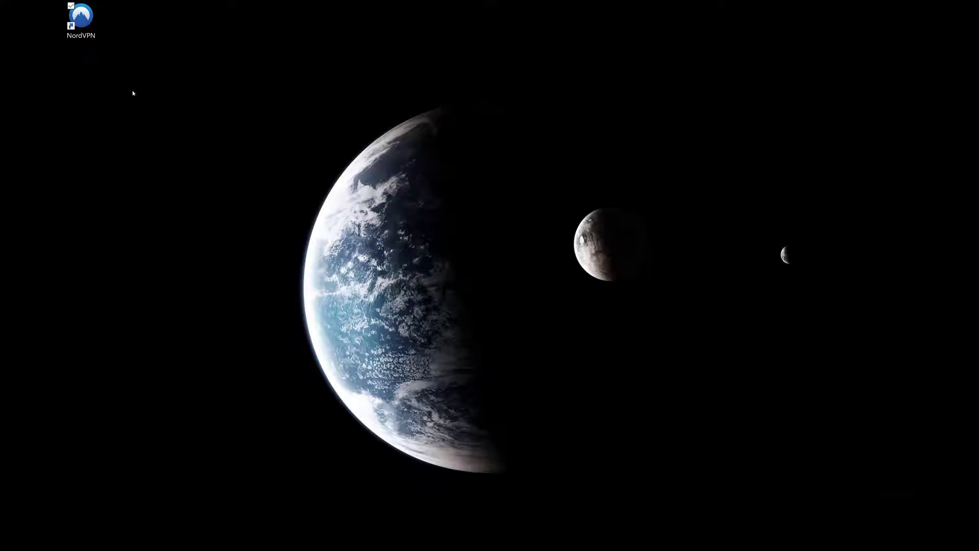
# Launch NordVPN from the desktop and connect to the United States on the map
pyautogui.doubleClick(84, 22)
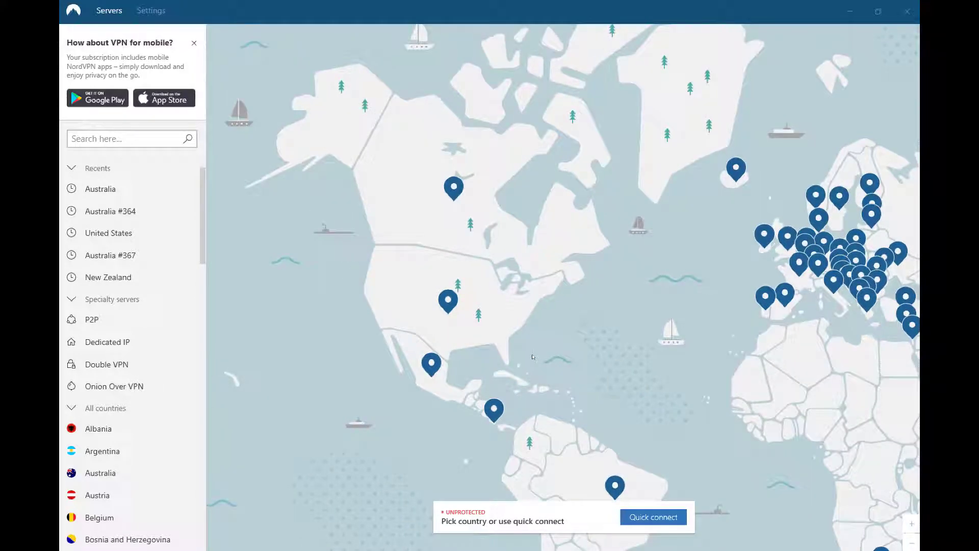
pyautogui.click(446, 295)
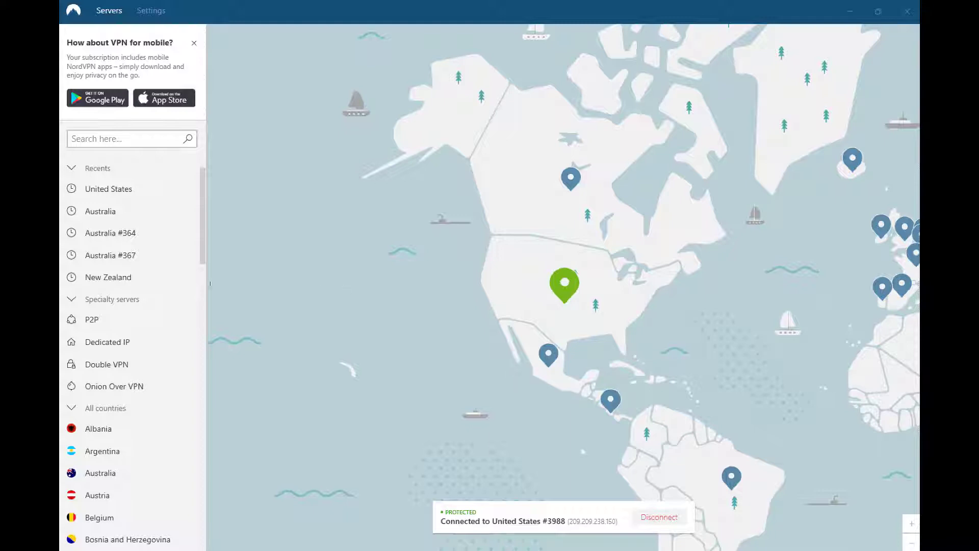
# Start a connection to the Netherlands from the country list and cancel it
pyautogui.scroll(-3, 193, 291)
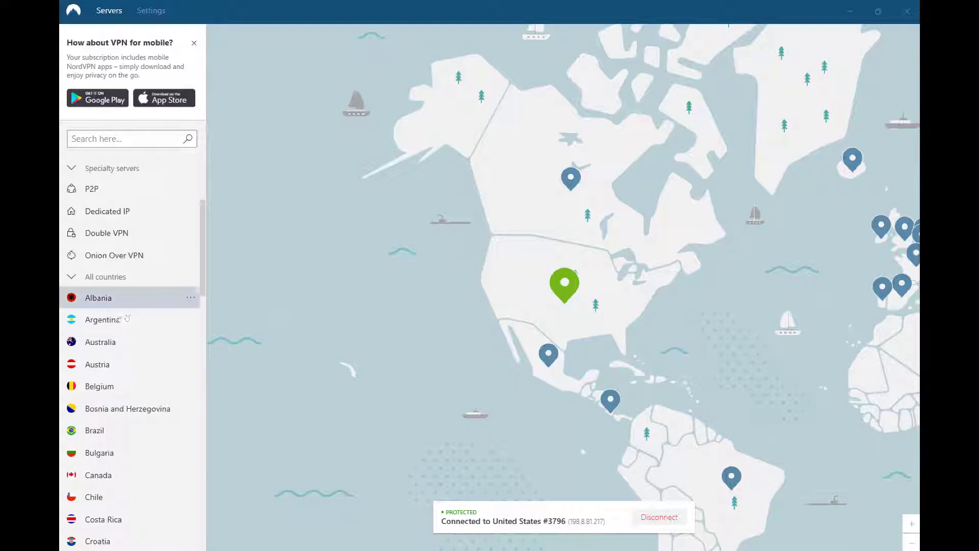
pyautogui.scroll(-7, 133, 316)
pyautogui.scroll(-6, 156, 314)
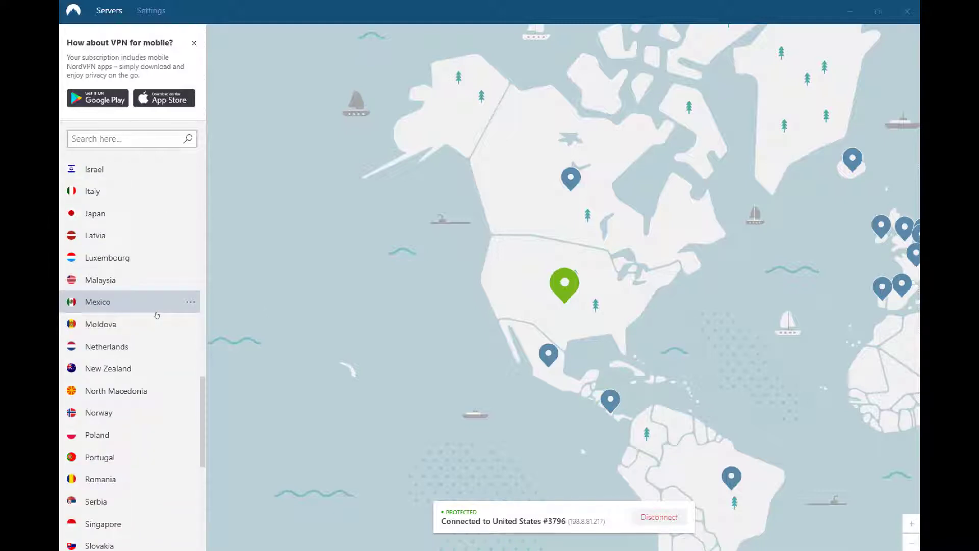
pyautogui.click(143, 346)
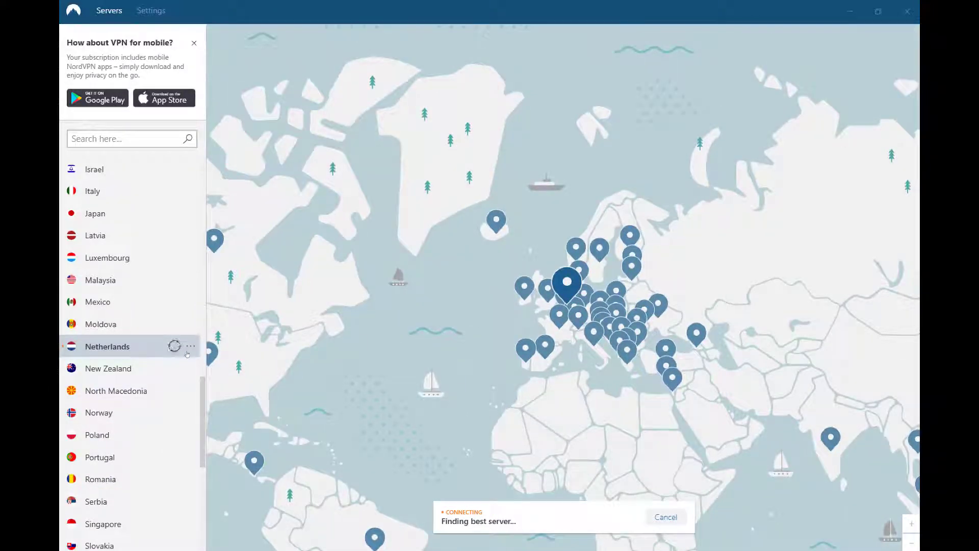
pyautogui.click(665, 517)
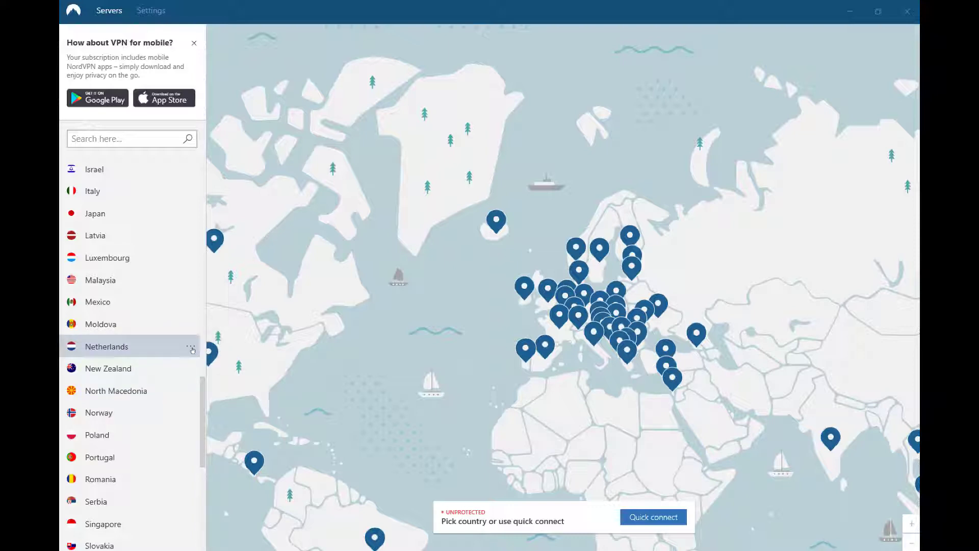
# Browse the individual servers offered for the Netherlands in its connection options
pyautogui.click(191, 348)
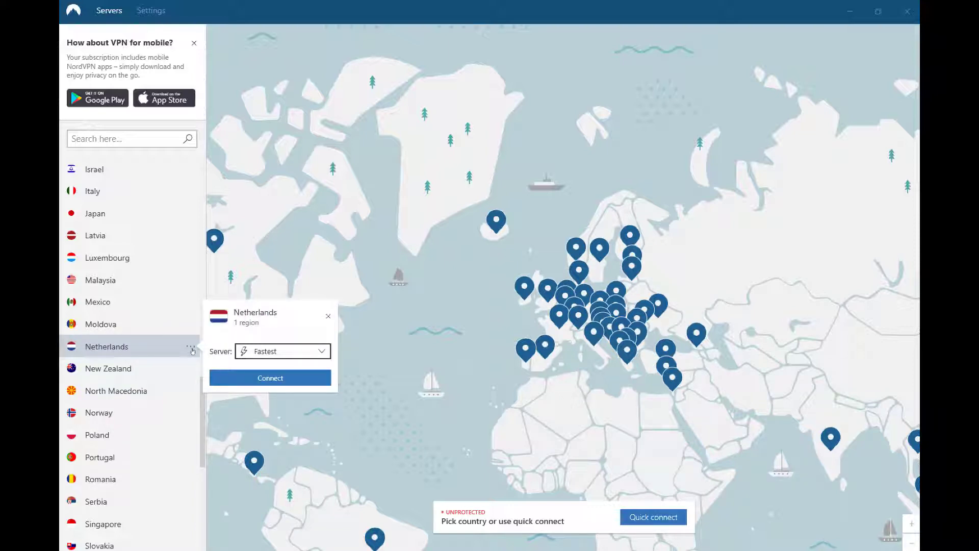
pyautogui.click(324, 354)
pyautogui.scroll(-3, 299, 407)
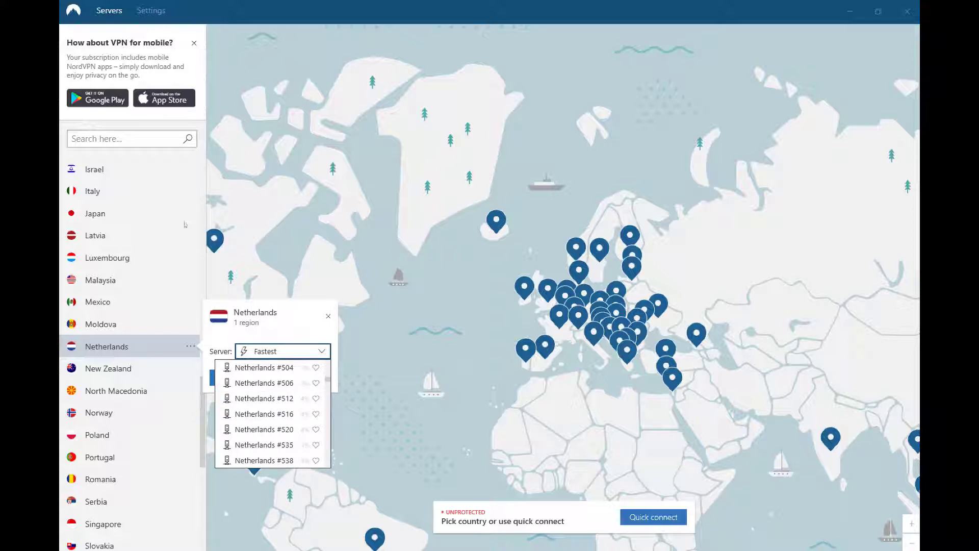
# Examine the General and Advanced settings of the VPN client, and return to the server view
pyautogui.click(155, 11)
pyautogui.click(155, 11)
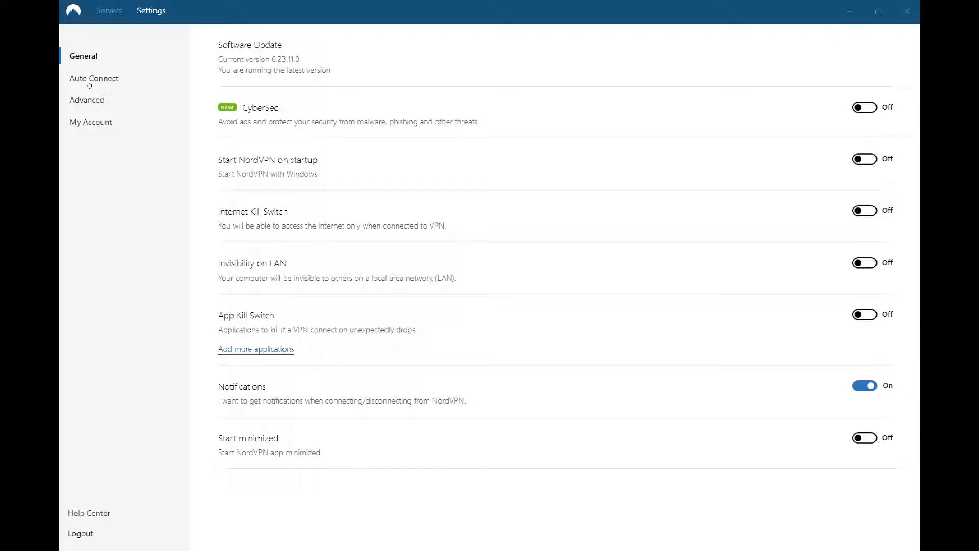
pyautogui.click(88, 108)
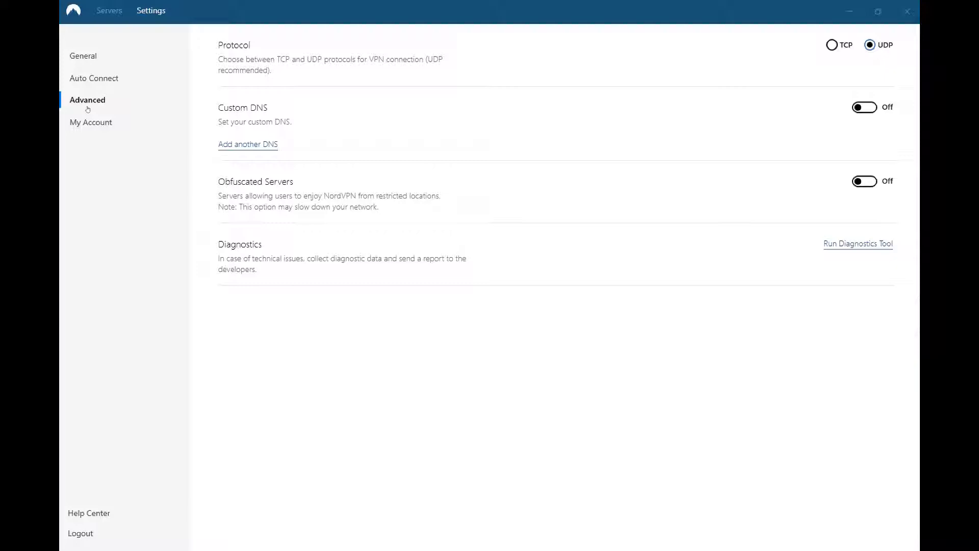
pyautogui.click(107, 13)
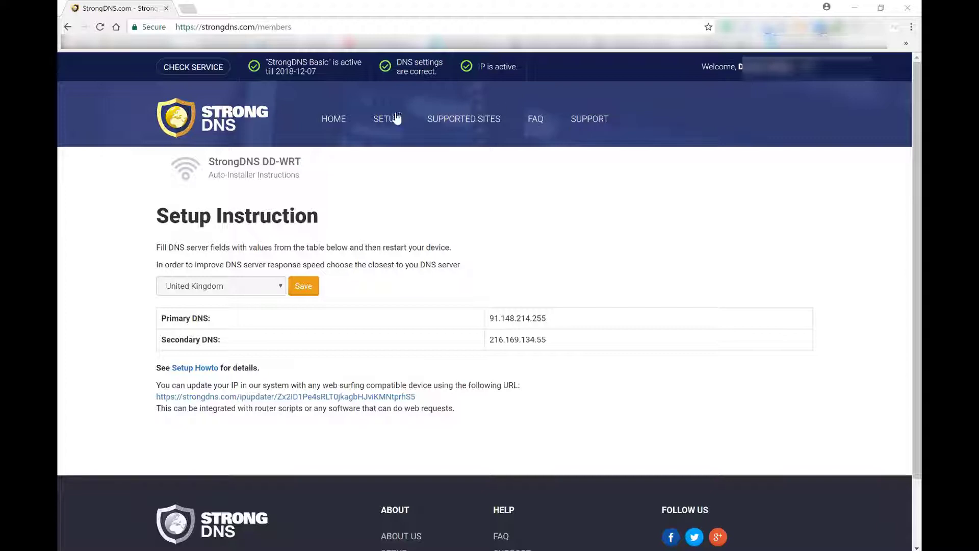
# Read the StrongDNS setup guide for Windows 10 through to the DNS server values, and return to the members page
pyautogui.click(391, 120)
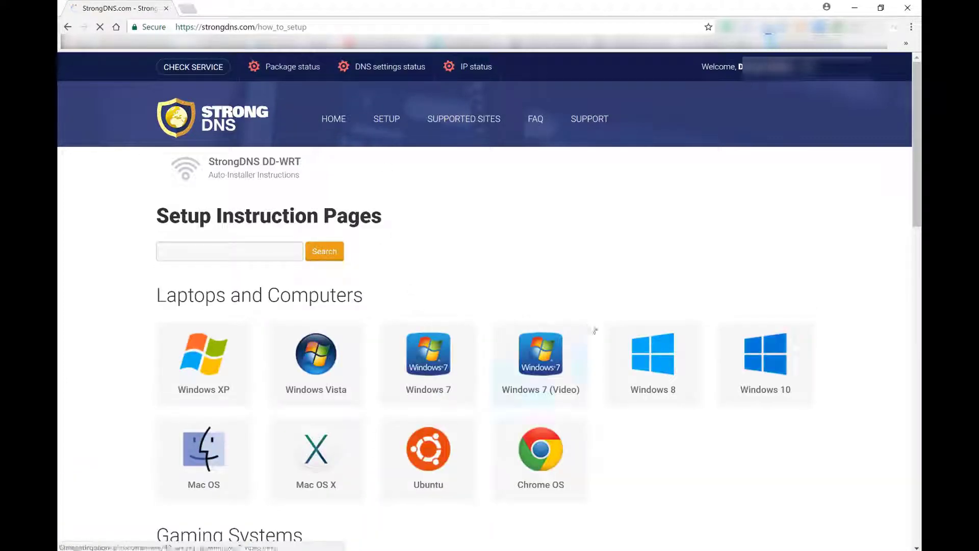
pyautogui.click(759, 359)
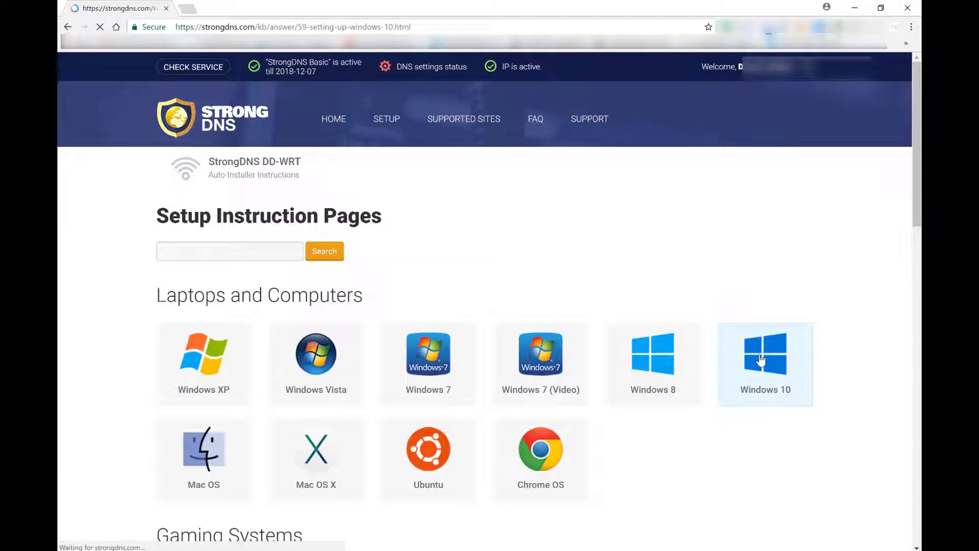
pyautogui.scroll(-4, 760, 360)
pyautogui.scroll(-12, 760, 360)
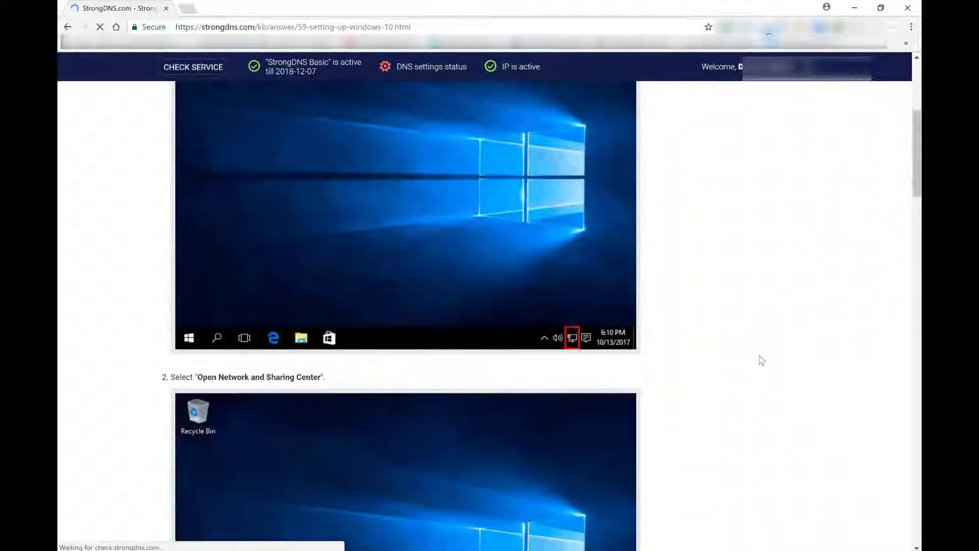
pyautogui.scroll(-14, 761, 360)
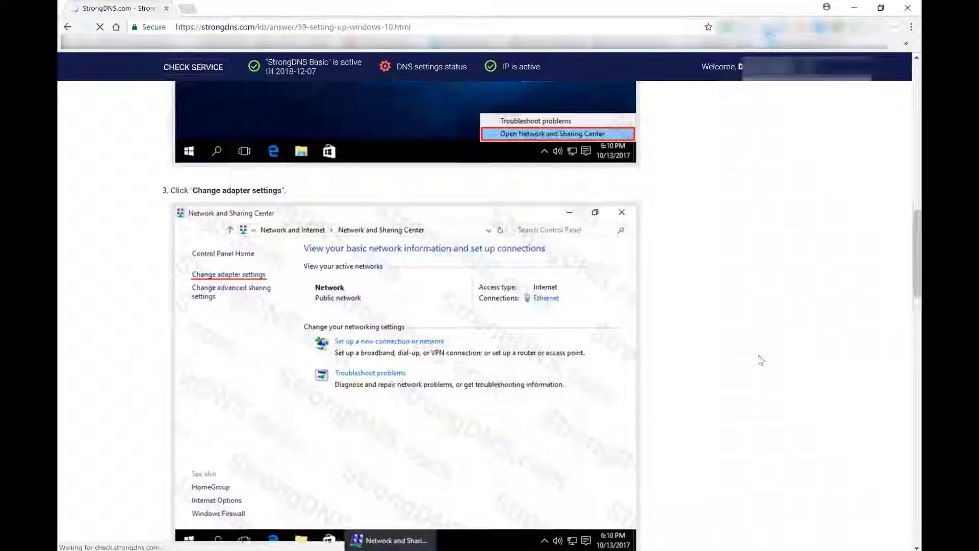
pyautogui.scroll(-8, 761, 360)
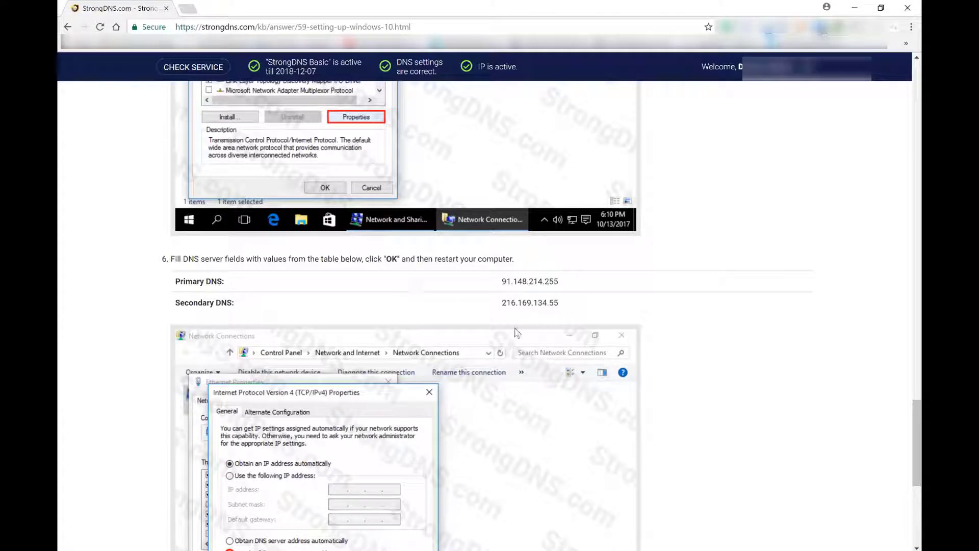
pyautogui.hotkey('alt', 'Left')
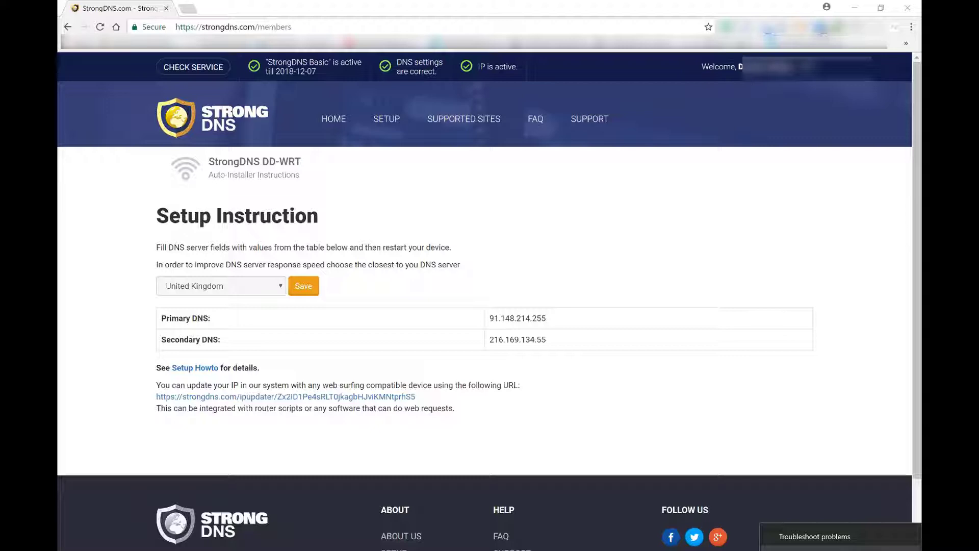
# Open the Windows network settings and bring up the network adapter connections from the WiFi settings
pyautogui.click(819, 549)
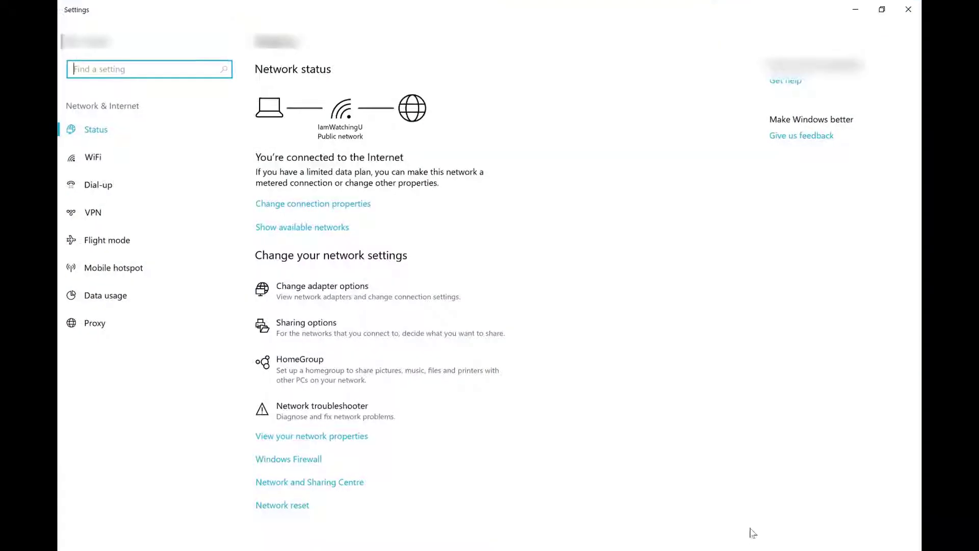
pyautogui.click(171, 157)
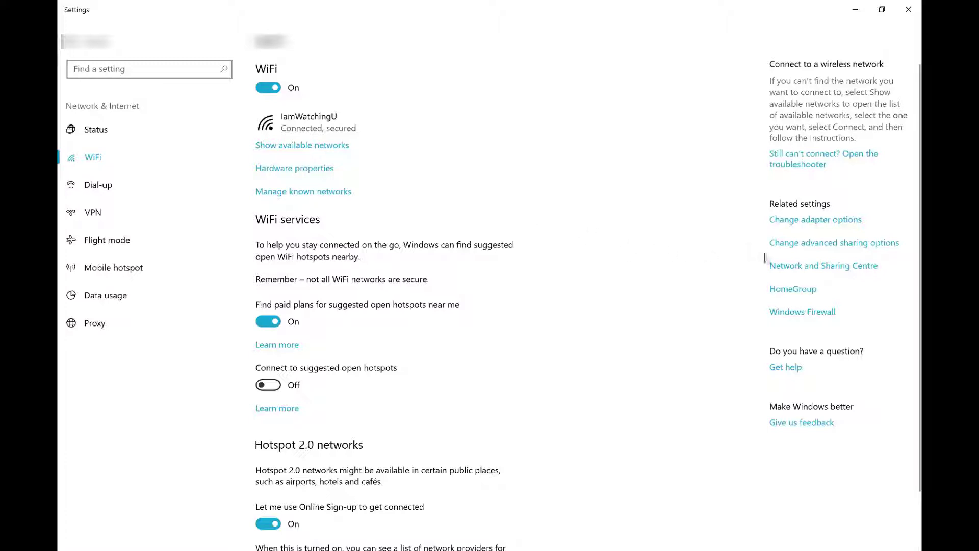
pyautogui.click(790, 225)
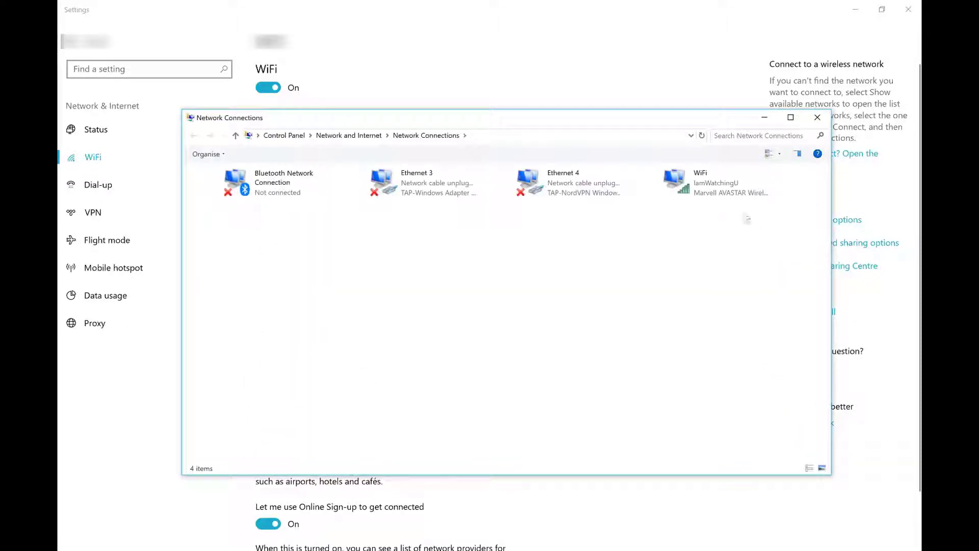
# Open the WiFi adapter's properties and bring up the settings of its Internet Protocol Version 4 (TCP/IPv4) item
pyautogui.rightClick(708, 196)
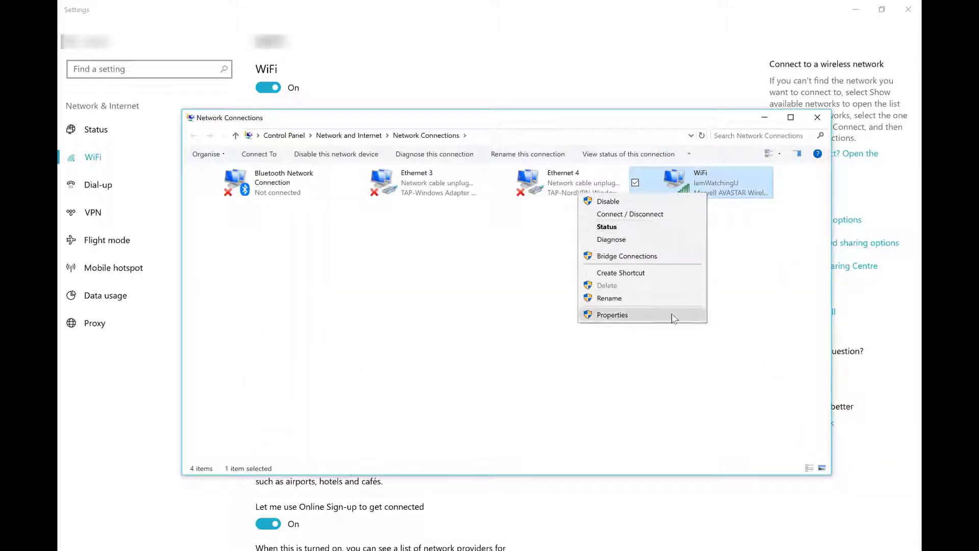
pyautogui.click(674, 319)
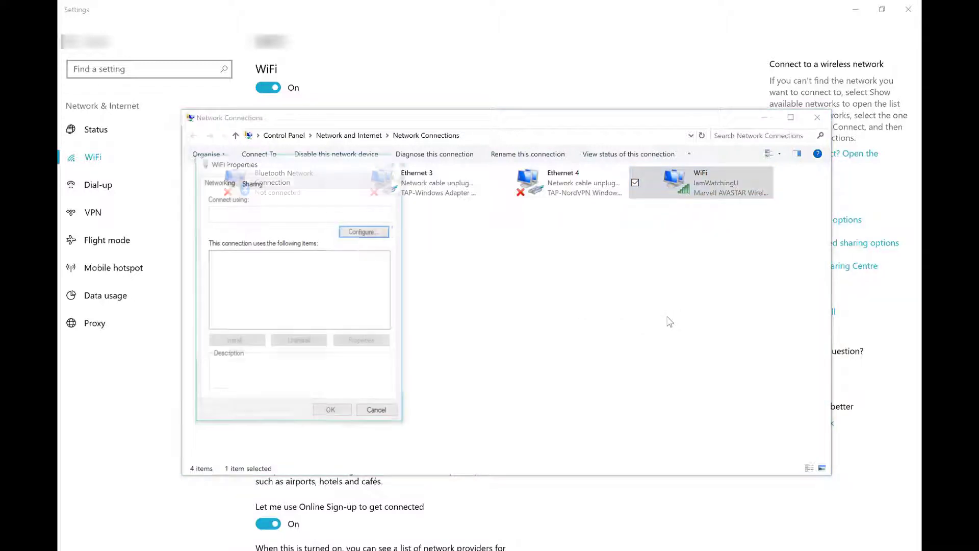
pyautogui.moveTo(330, 163); pyautogui.dragTo(528, 123)
pyautogui.scroll(-1, 539, 252)
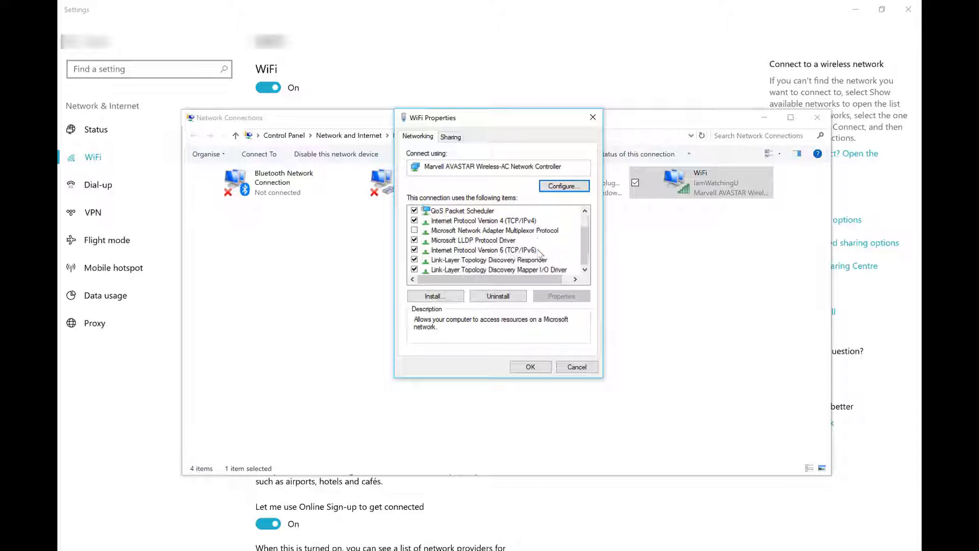
pyautogui.scroll(1, 539, 252)
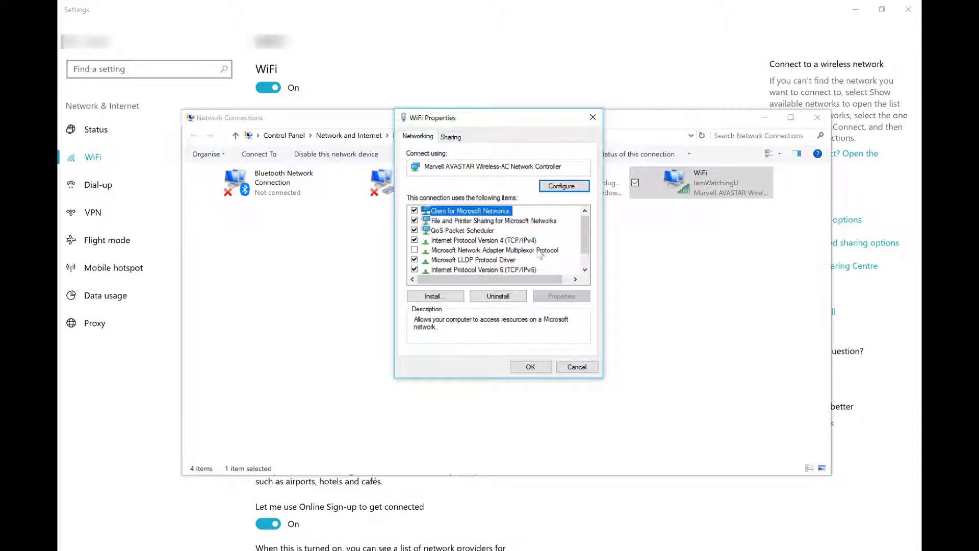
pyautogui.scroll(-1, 539, 255)
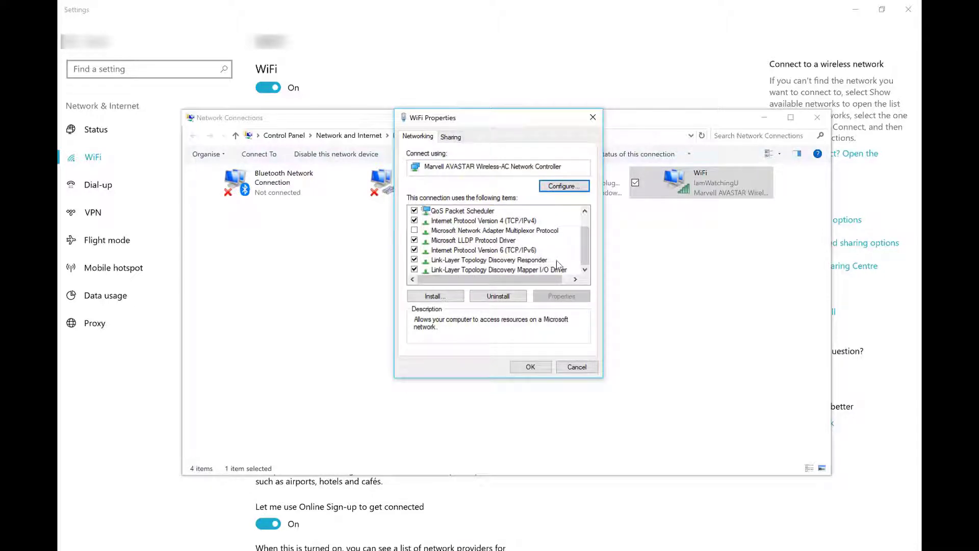
pyautogui.click(504, 221)
pyautogui.click(561, 296)
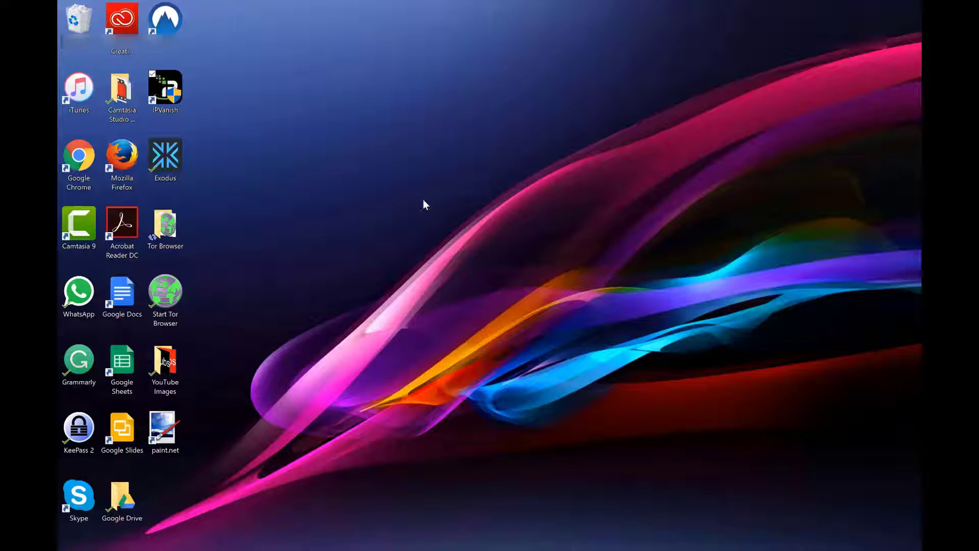
# Launch Tor Browser from the desktop
pyautogui.doubleClick(163, 317)
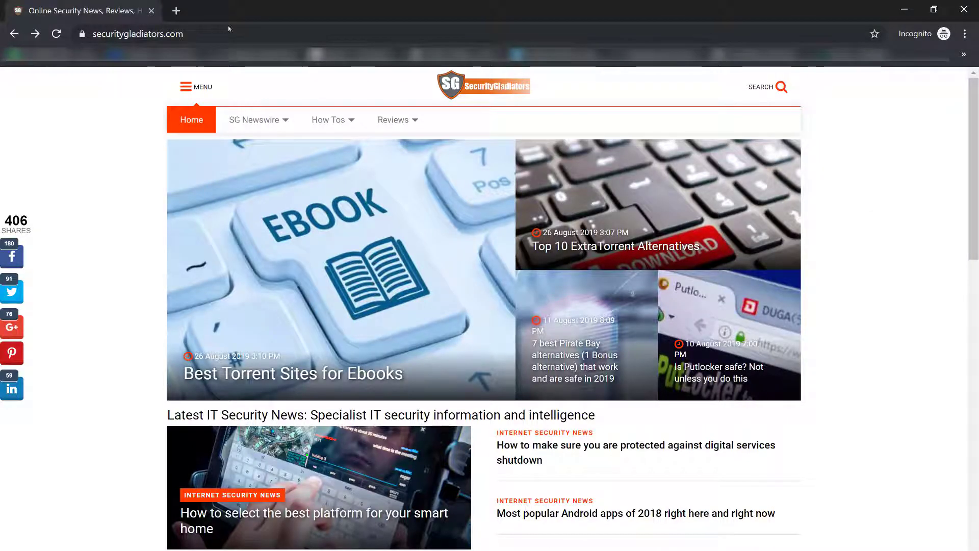
# Open the VPN Rankings page among the securitygladiators.com reviews and examine the listed providers from NordVPN down to Hide.me
pyautogui.click(229, 31)
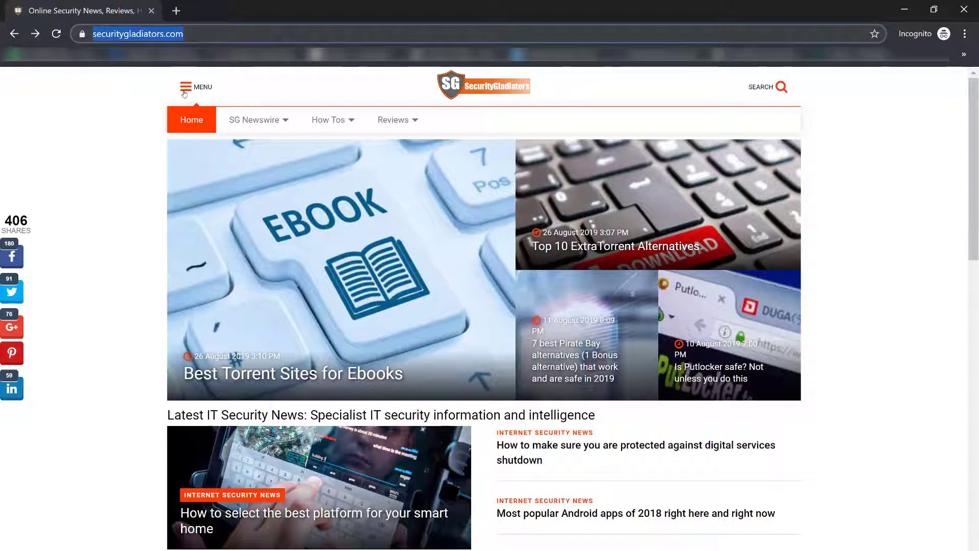
pyautogui.moveTo(415, 112)
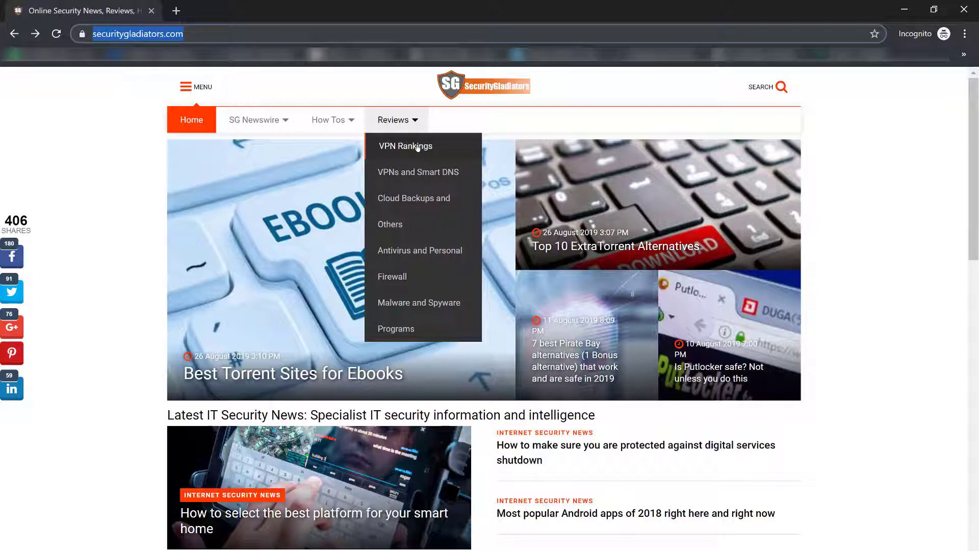
pyautogui.click(418, 146)
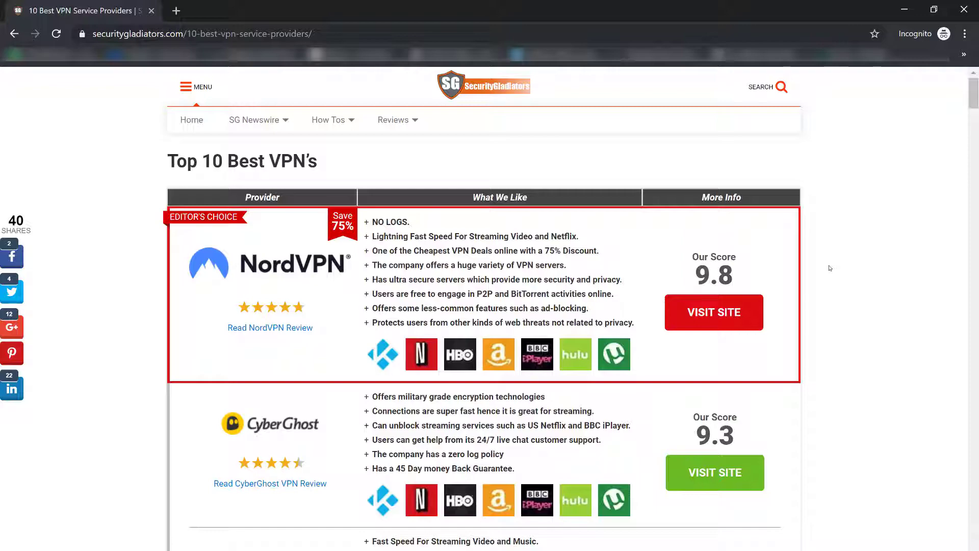
pyautogui.scroll(-2, 829, 267)
pyautogui.scroll(-2, 829, 268)
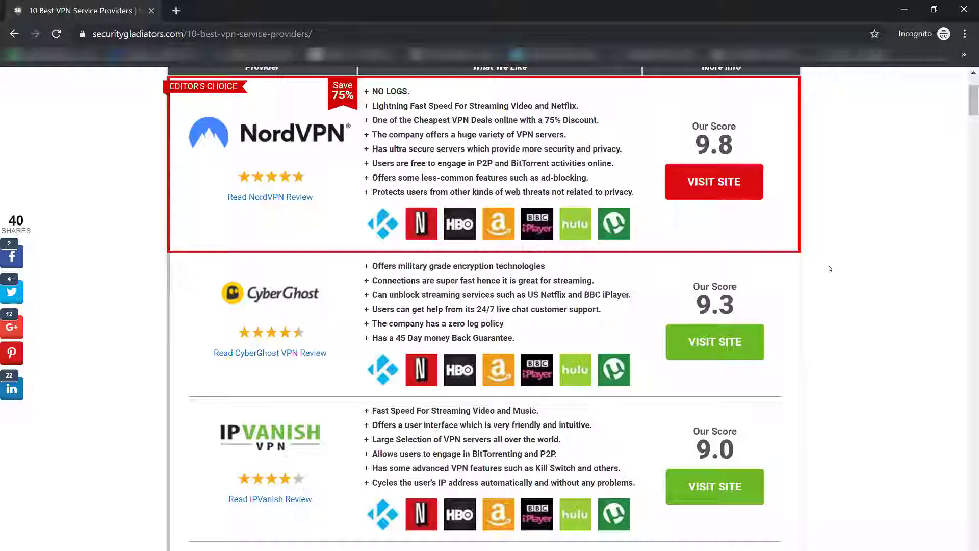
pyautogui.scroll(-2, 830, 268)
pyautogui.scroll(-2, 830, 268)
pyautogui.scroll(-3, 829, 268)
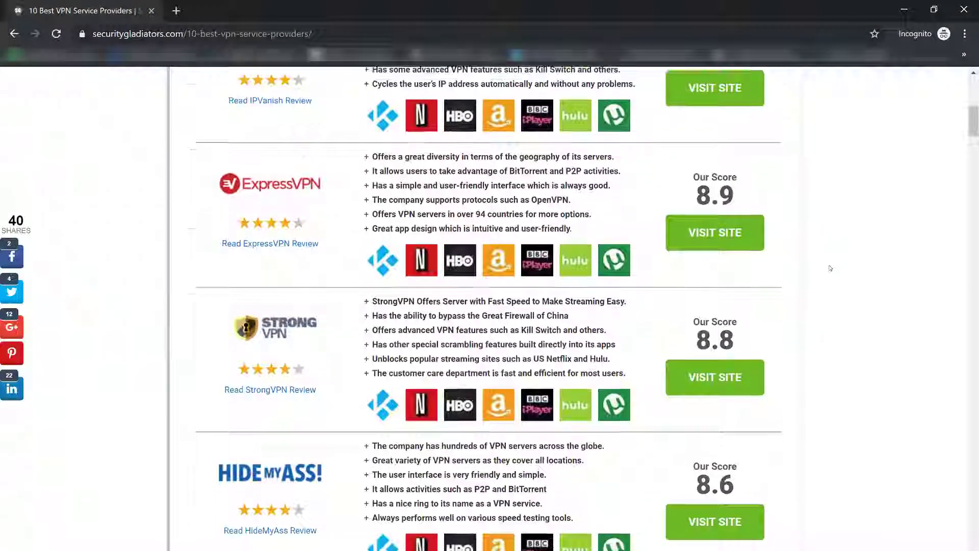
pyautogui.scroll(-1, 830, 269)
pyautogui.scroll(-4, 830, 268)
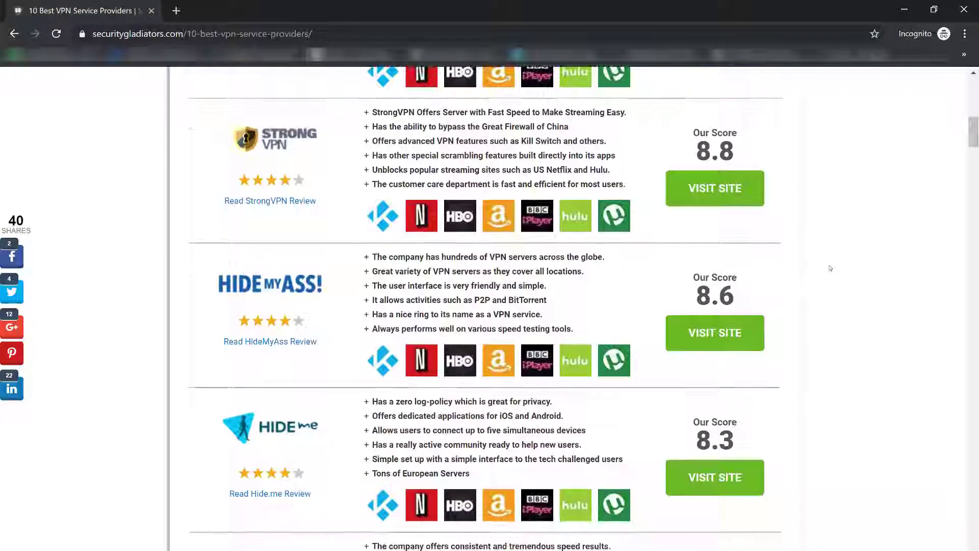